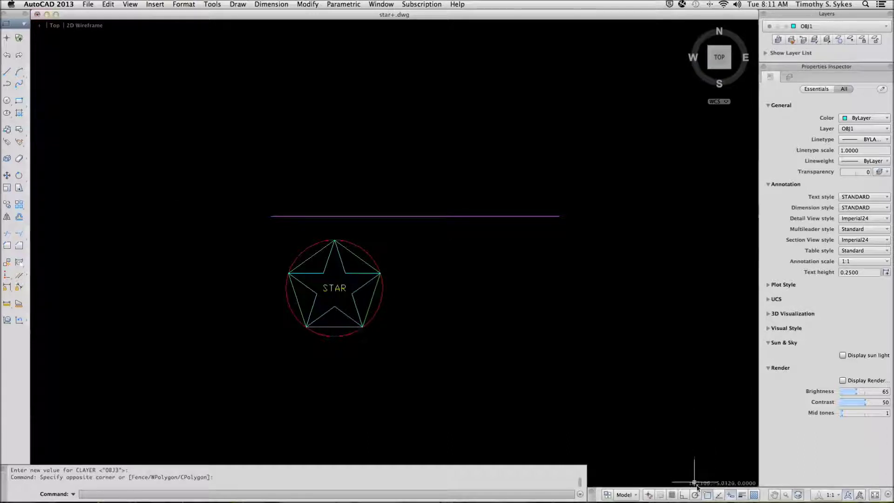
Offset the red circle outward so the copy passes through the magenta line's left endpoint.
right_click(706, 496)
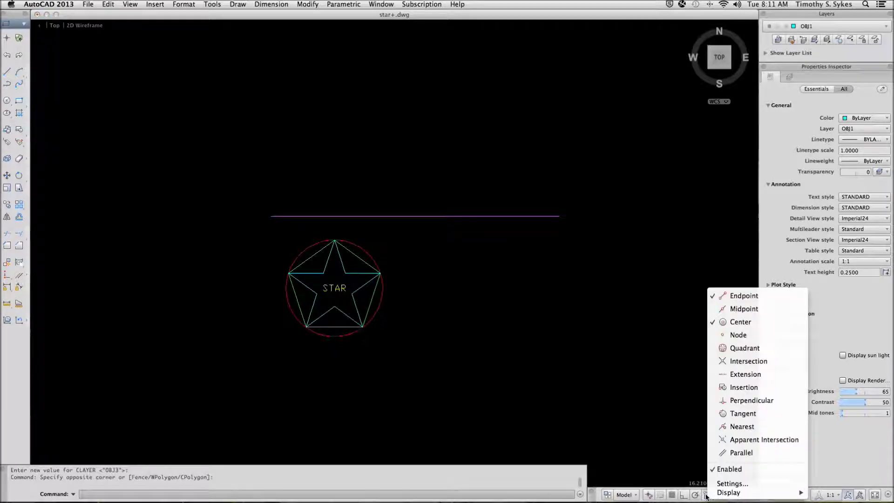
left_click(678, 445)
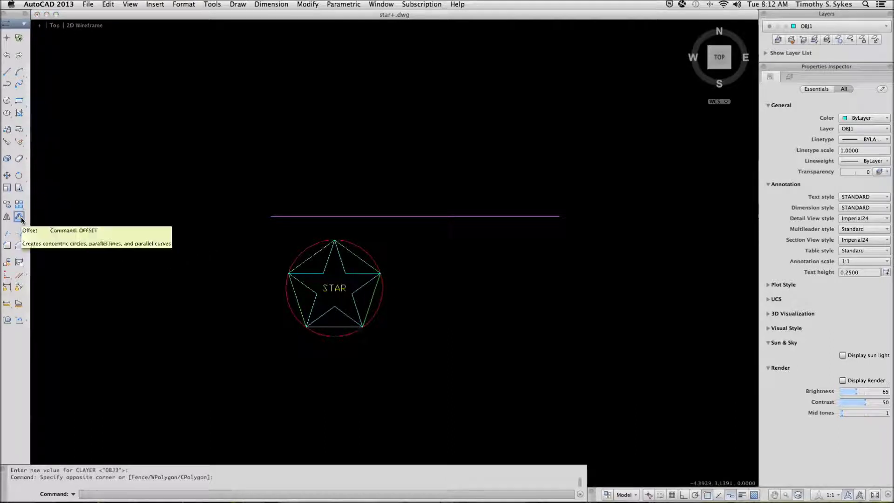
left_click(19, 217)
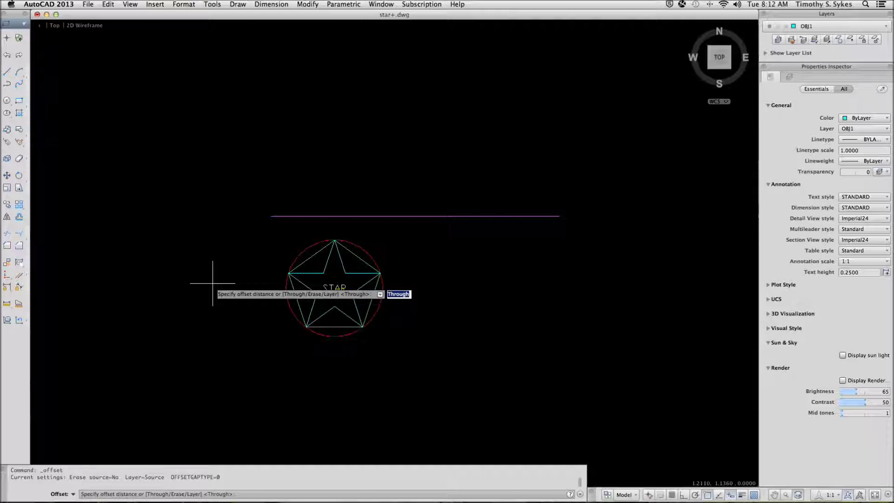
key("Return")
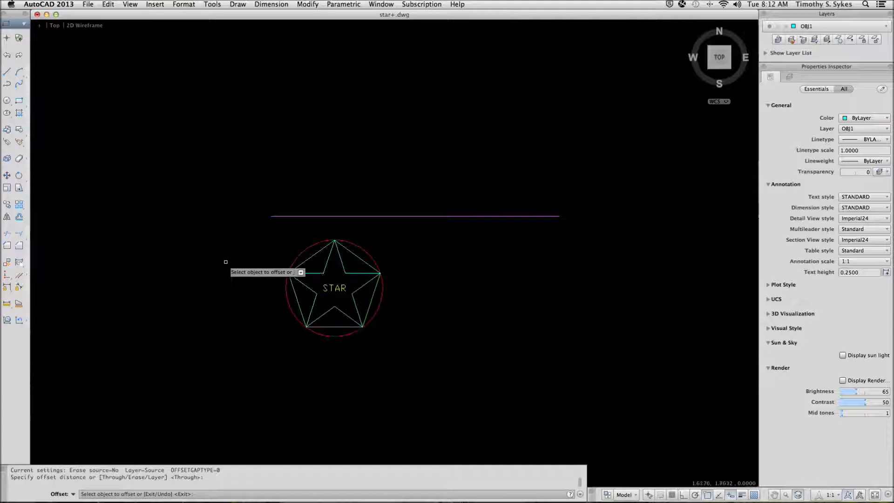
left_click(302, 252)
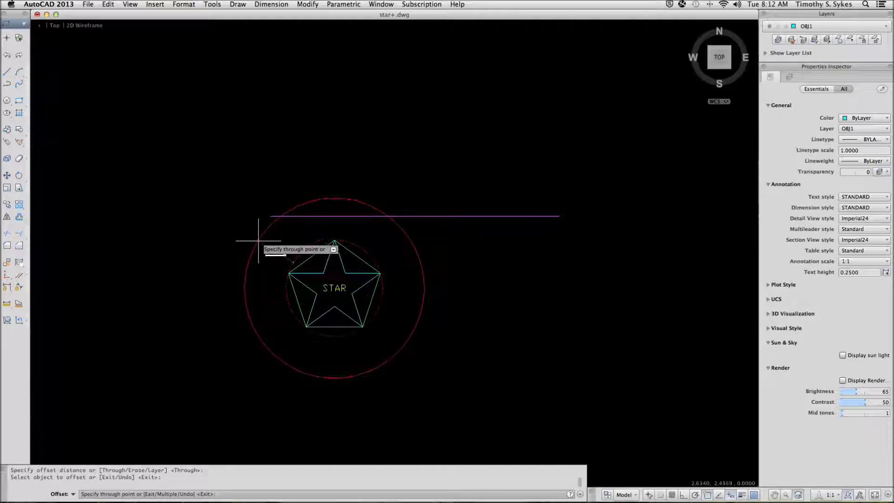
left_click(270, 216)
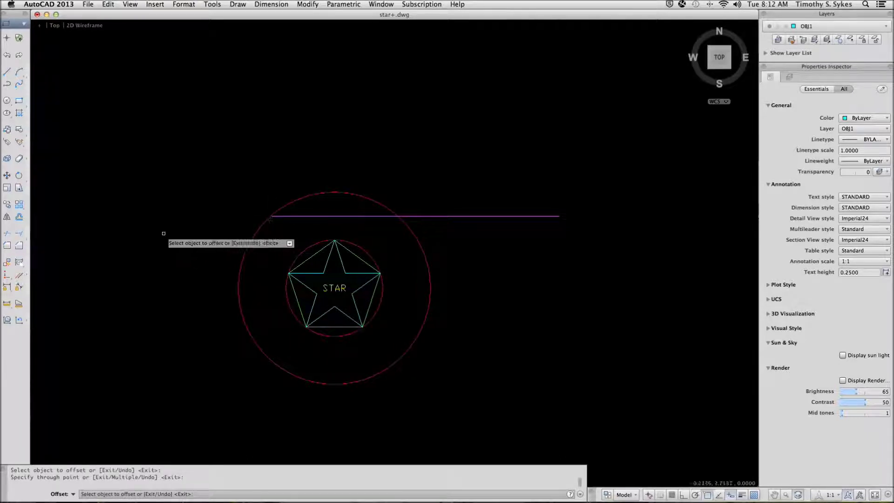
key("Return")
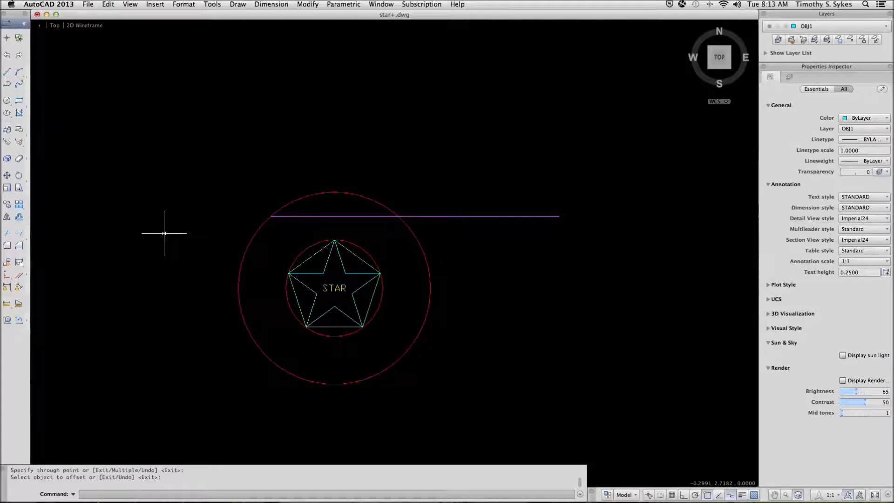
Offset the magenta line onto the current layer, through the star circle's centre.
key("Return")
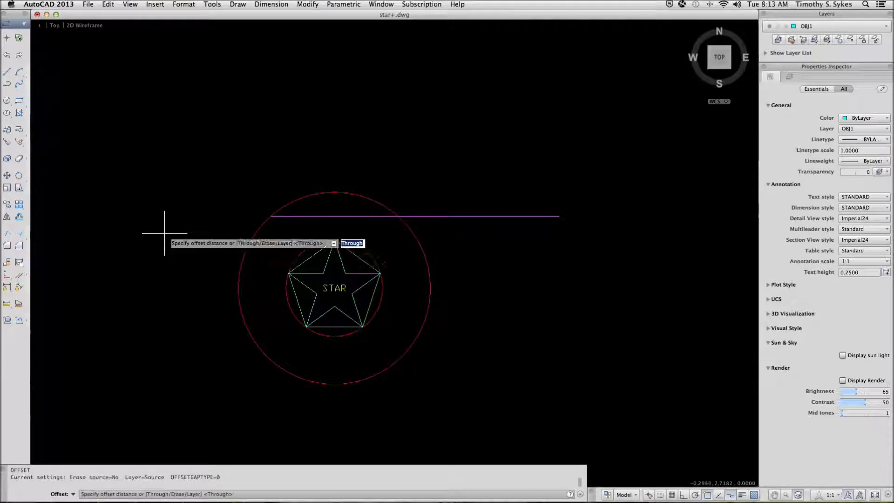
key("Down")
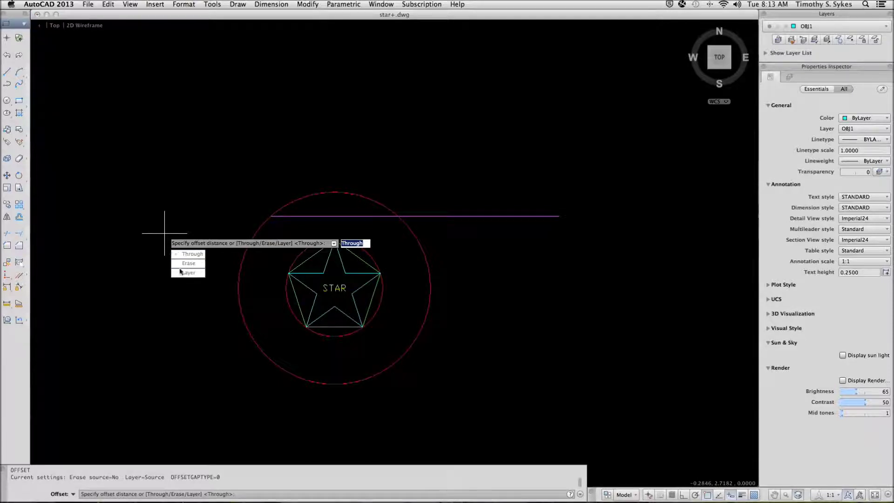
left_click(184, 272)
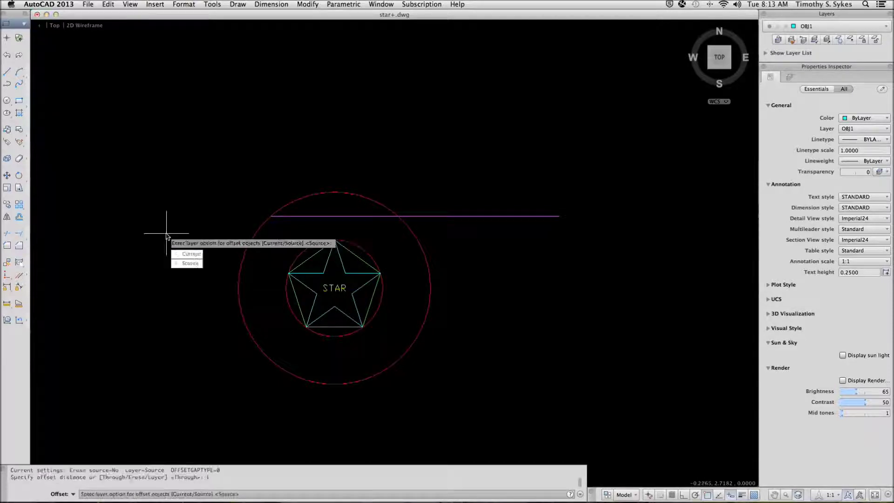
left_click(184, 254)
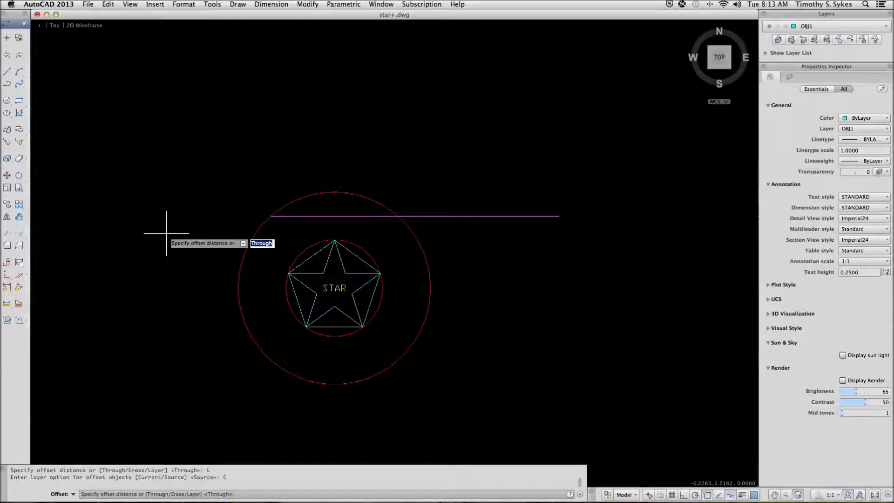
key("Return")
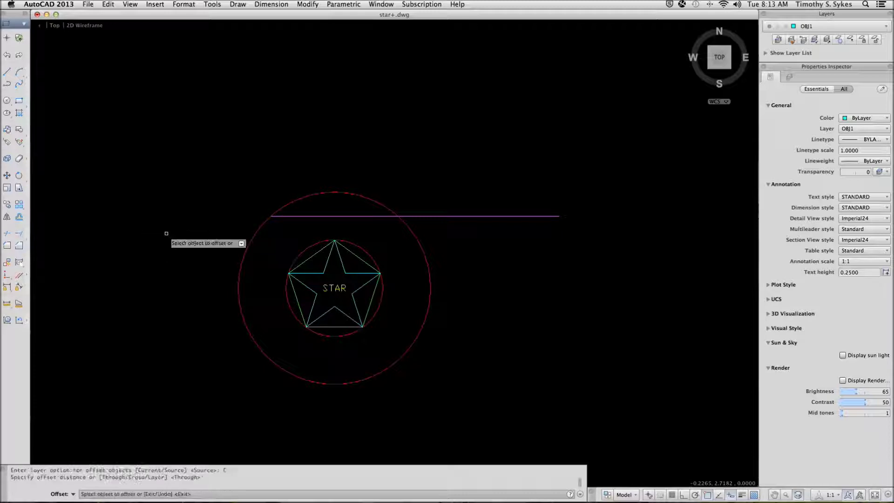
left_click(309, 216)
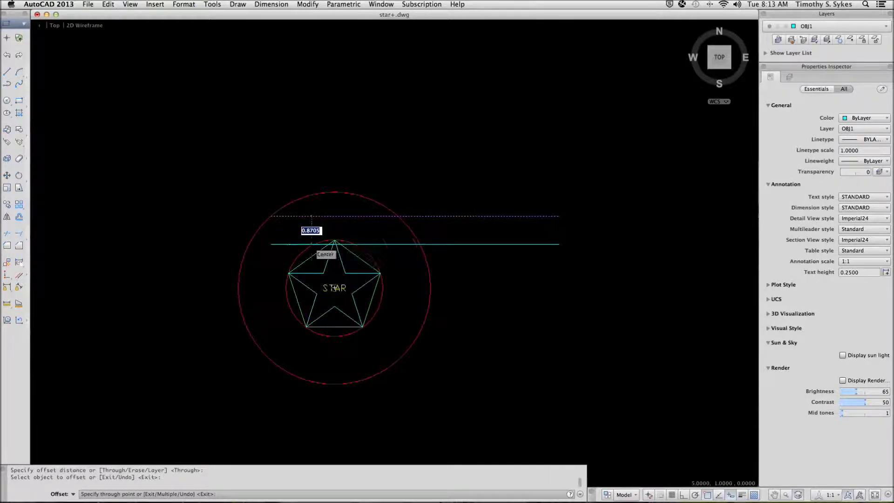
left_click(311, 243)
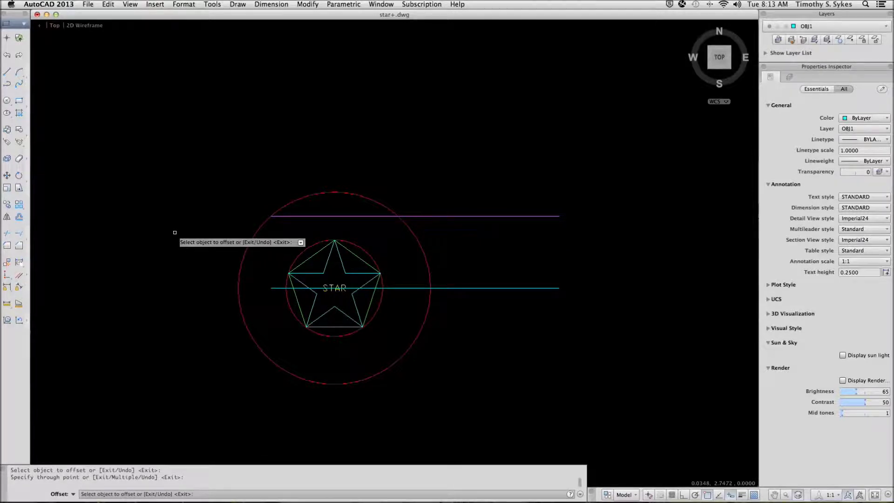
key("Return")
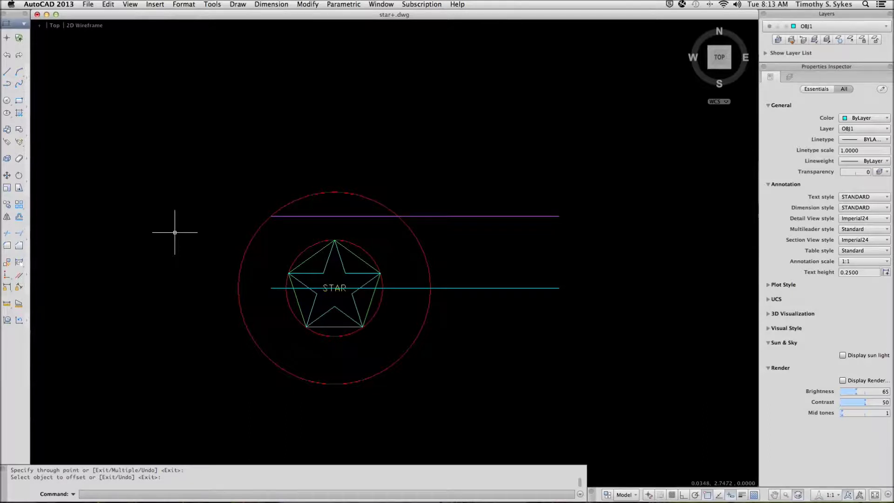
Erase the large outer circle and the line copy through the star.
left_click(468, 318)
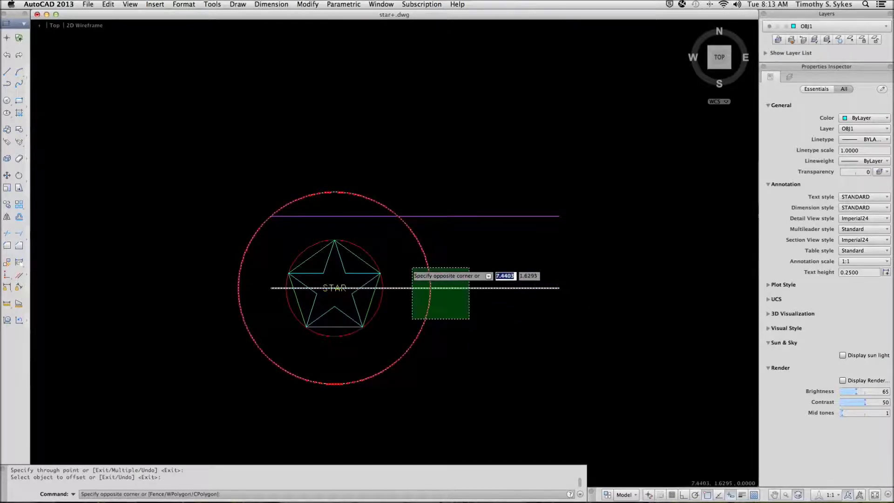
left_click(407, 265)
key("Delete")
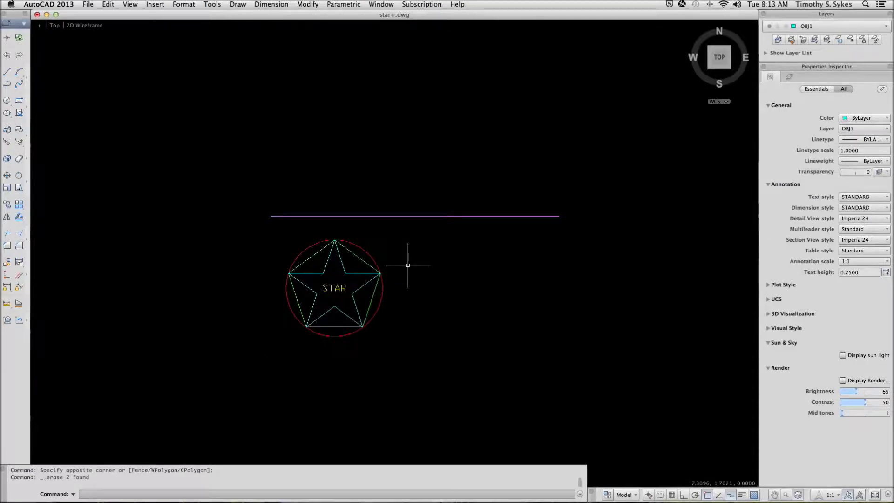
Restart the OFFSET command by recalling it from the command history.
type("ERASE")
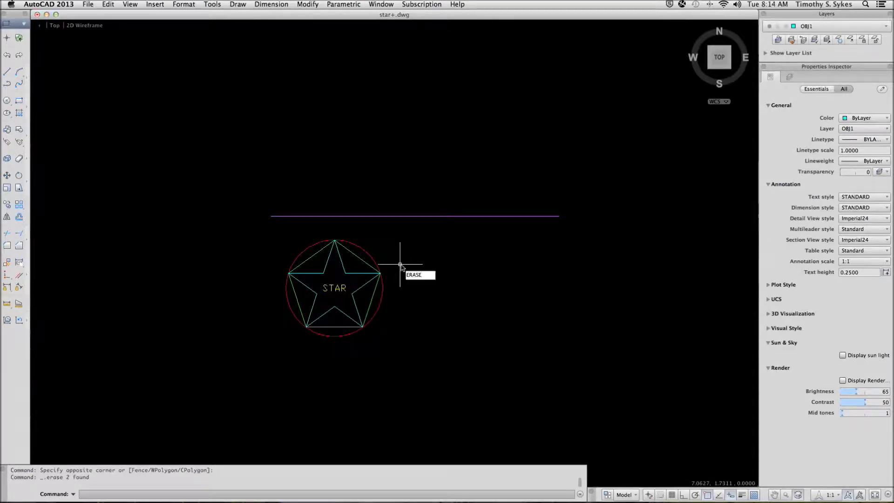
key("Up")
key("Return")
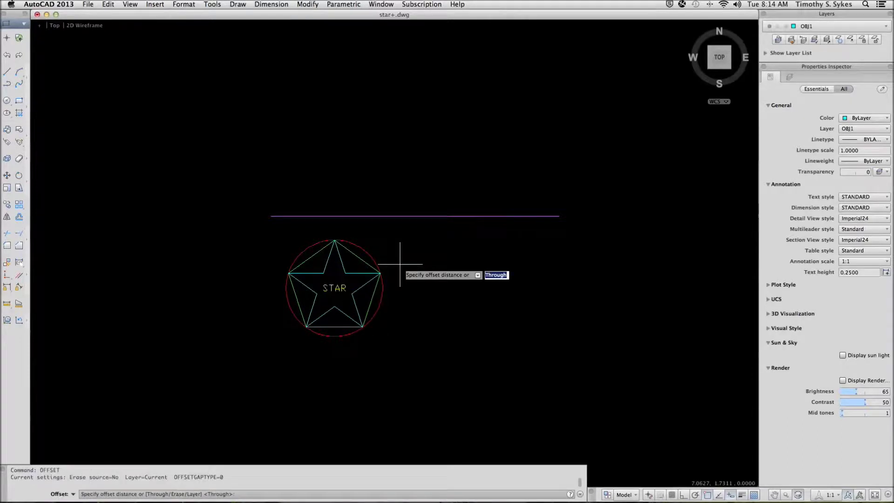
Stack five copies of the magenta line above it at 0.25 spacing using Multiple mode.
type(".25")
key("Return")
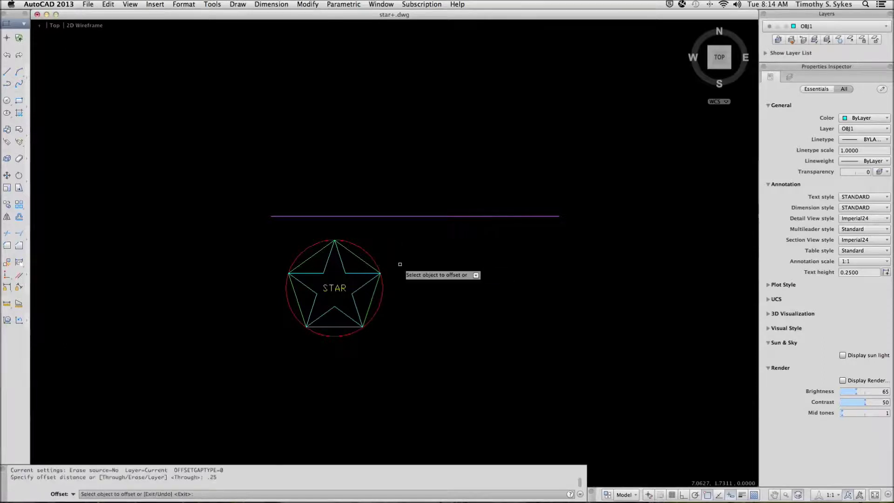
left_click(280, 216)
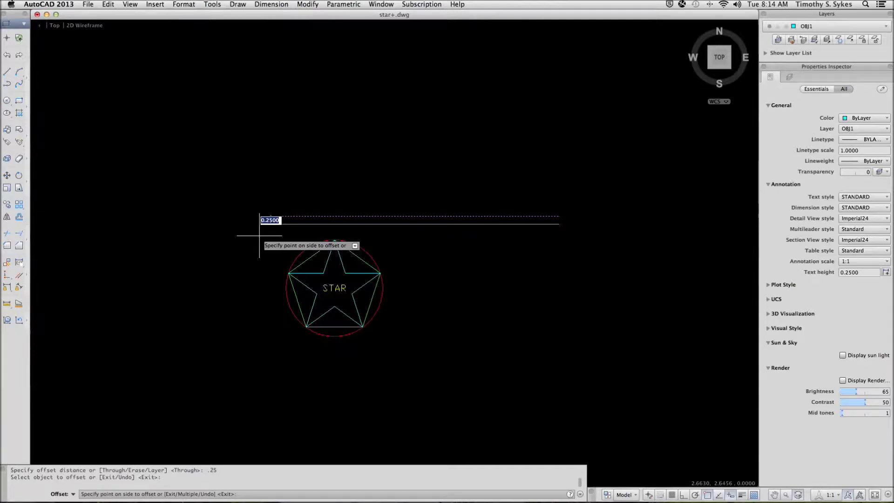
key("Down")
key("Down")
key("Down")
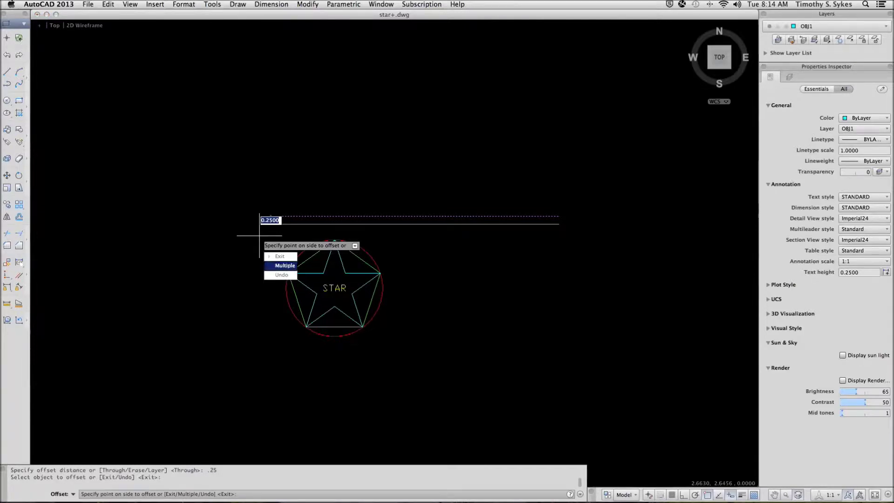
key("Return")
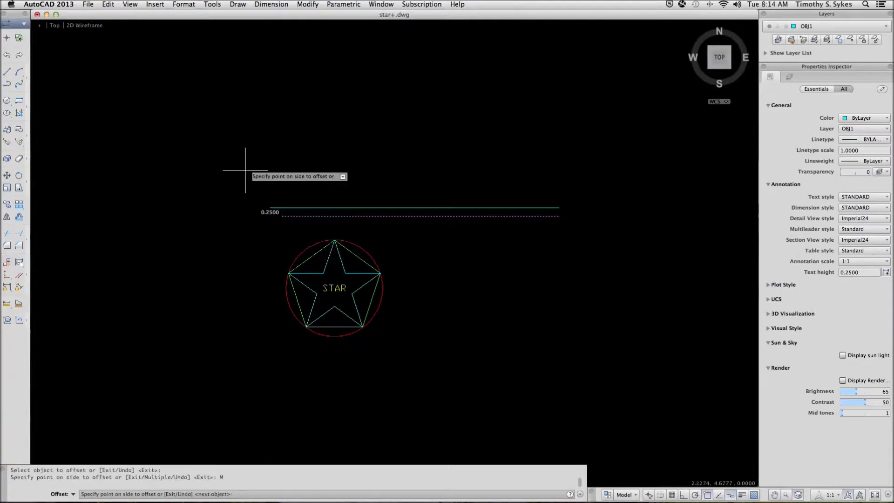
left_click(307, 150)
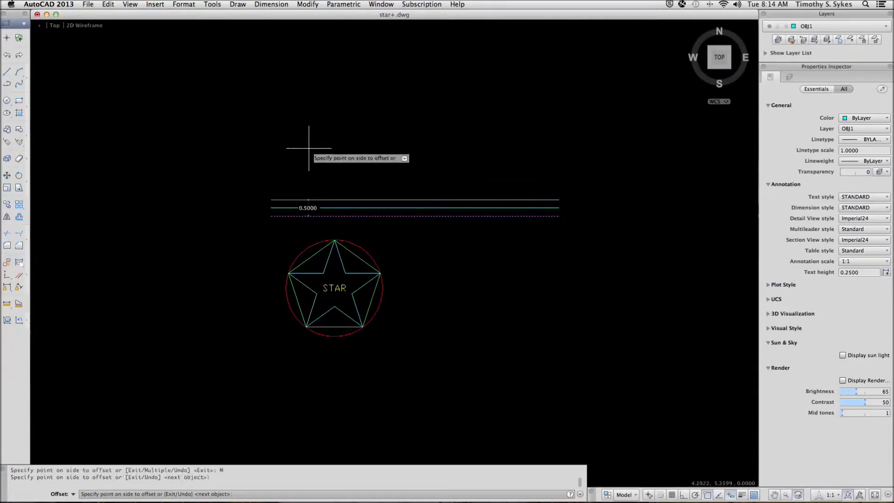
left_click(307, 144)
left_click(307, 144)
left_click(305, 142)
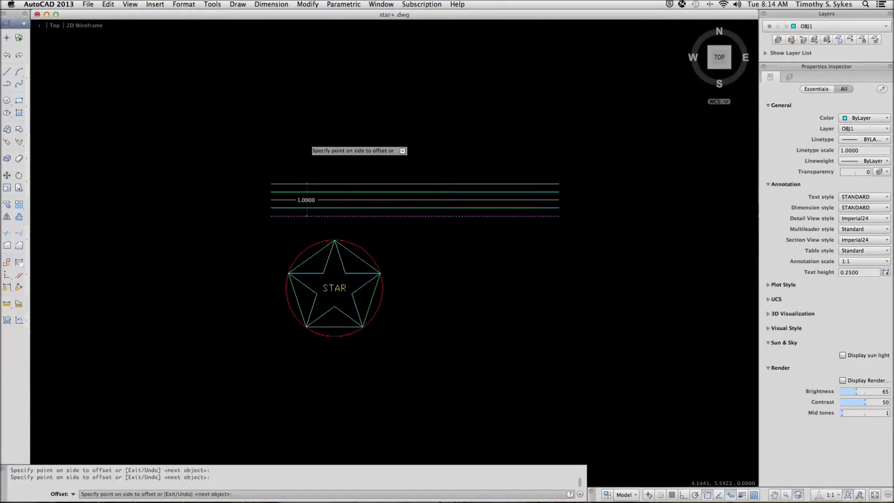
left_click(306, 138)
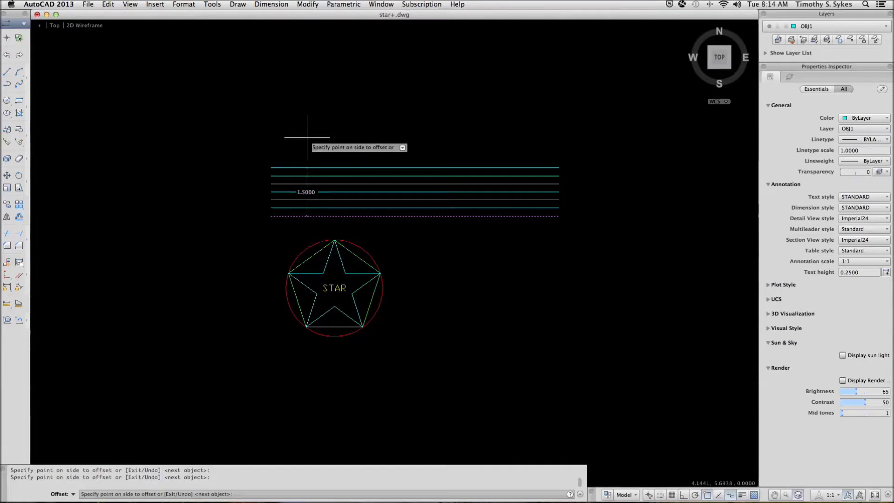
key("Return")
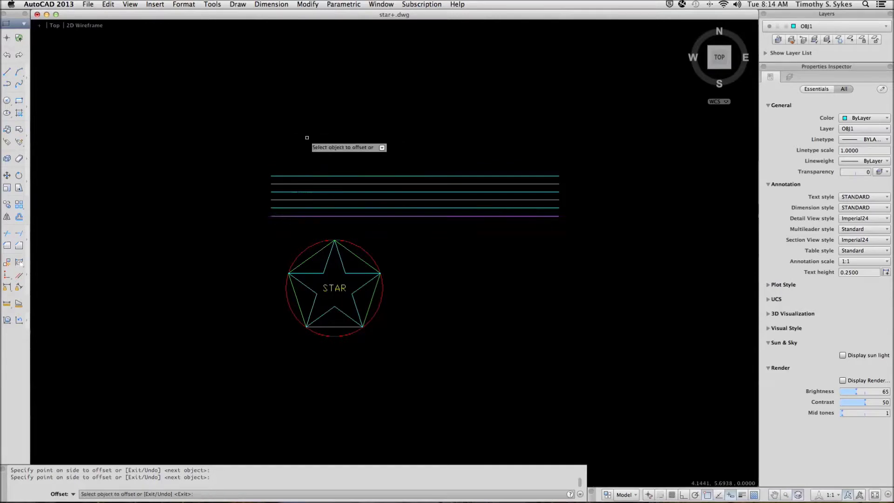
Ring the red circle with four concentric 0.25-spaced copies, then end OFFSET.
left_click(379, 305)
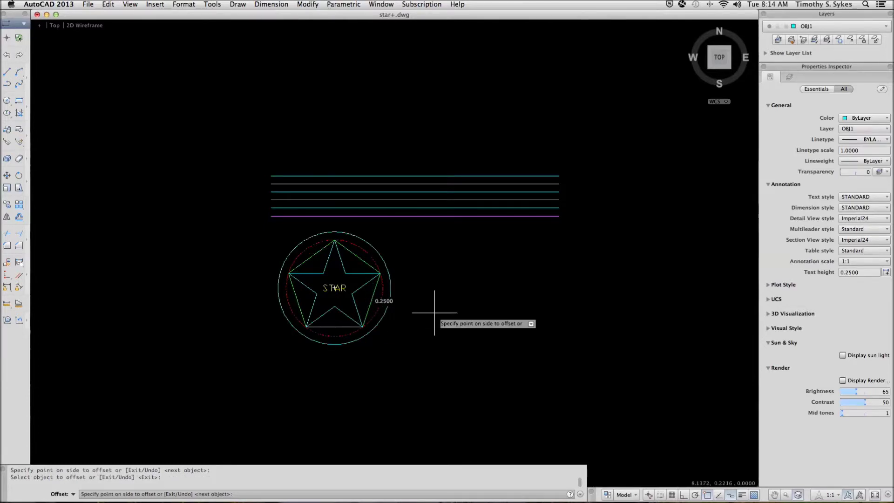
left_click(434, 312)
left_click(397, 303)
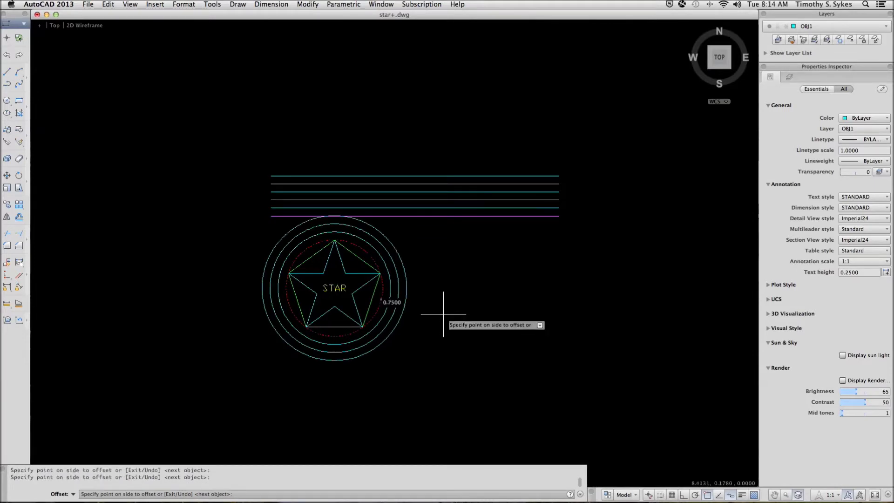
left_click(443, 314)
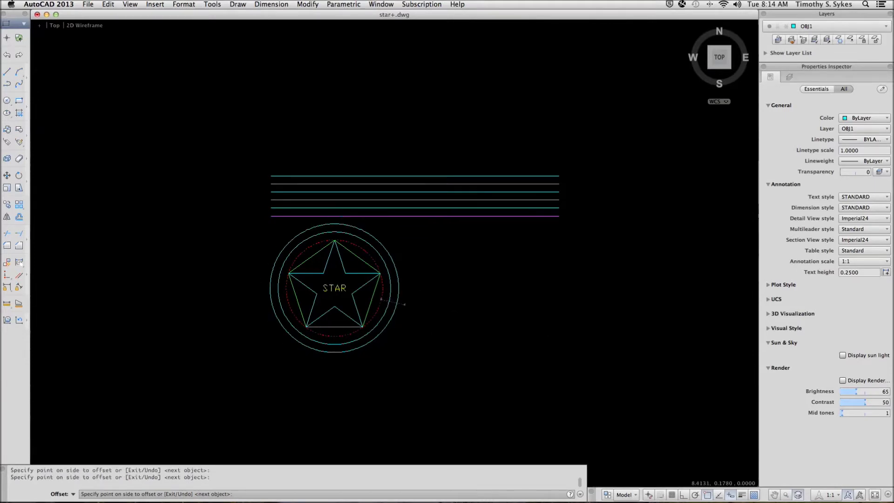
left_click(448, 314)
key("Return")
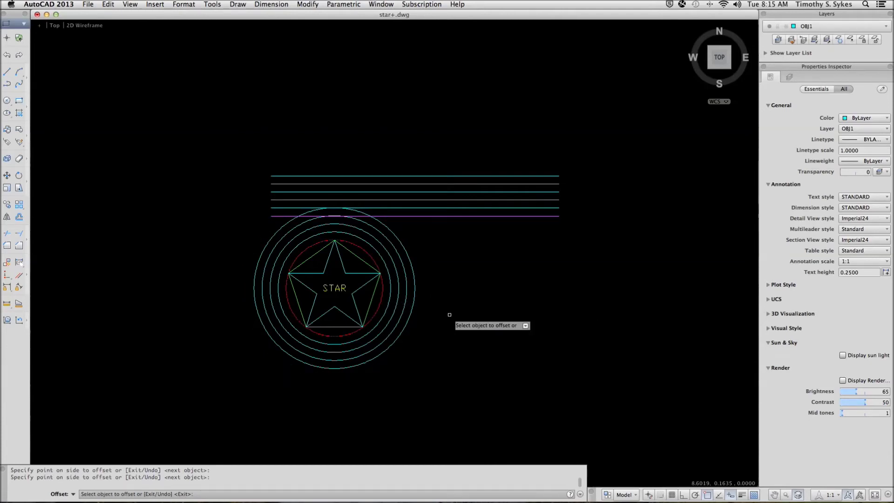
key("Return")
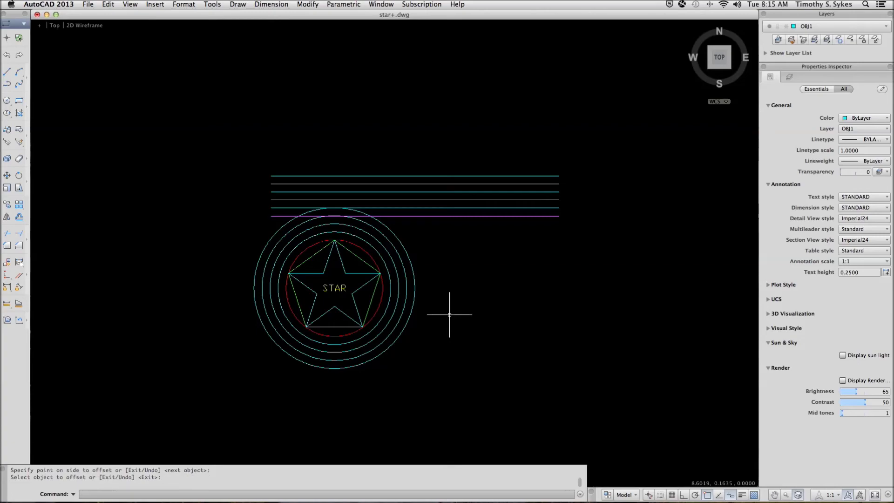